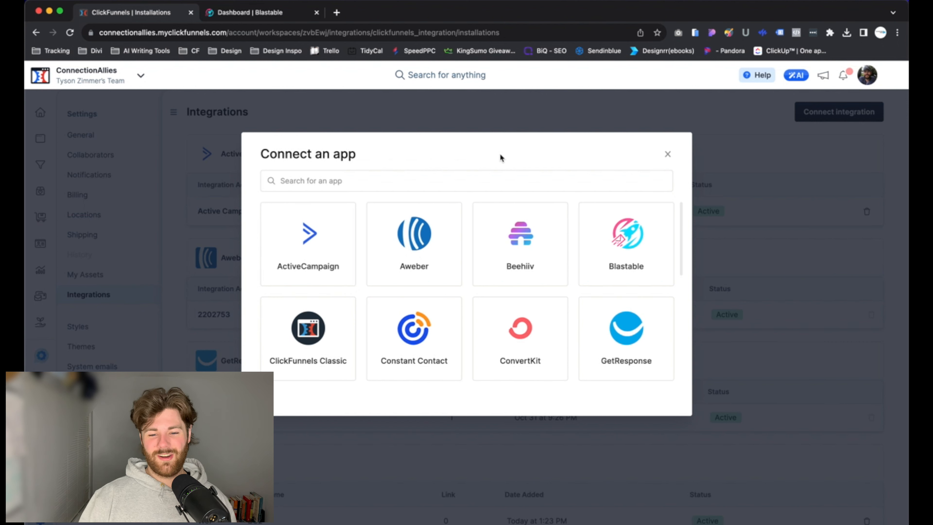
- Pick Blastable from the Connect an app list to bring up its API key prompt
{"action": "left_click", "coordinate": [615, 244]}
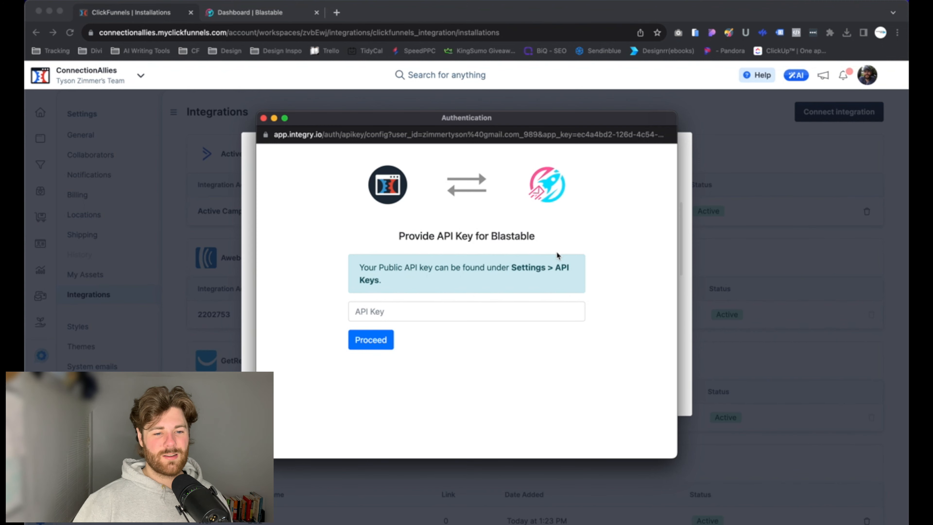
- In Blastable, go to Settings > API Keys and create a new API key
{"action": "left_click", "coordinate": [258, 13]}
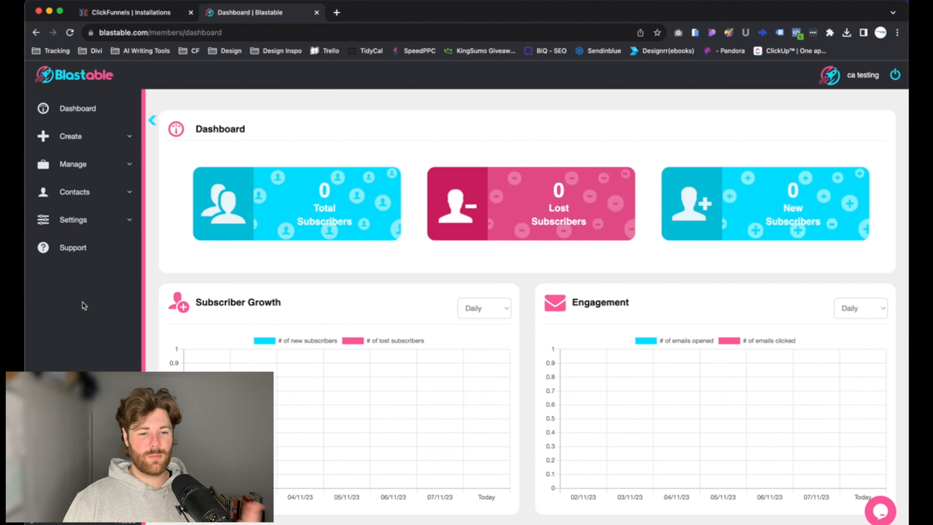
{"action": "left_click", "coordinate": [107, 216]}
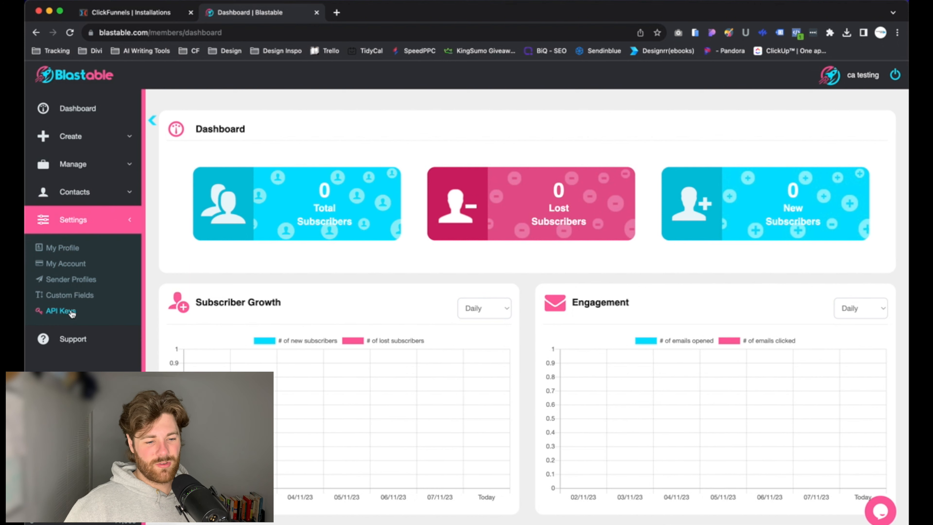
{"action": "left_click", "coordinate": [69, 311]}
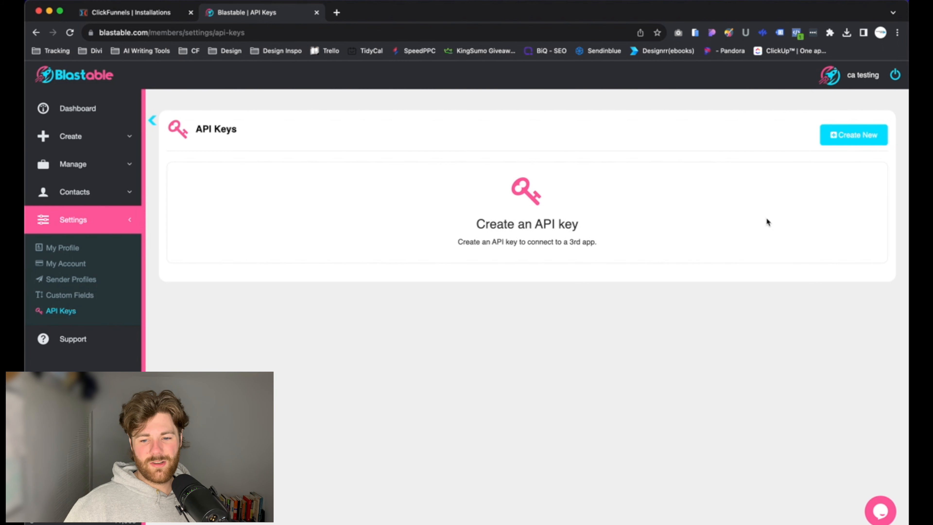
{"action": "left_click", "coordinate": [850, 135]}
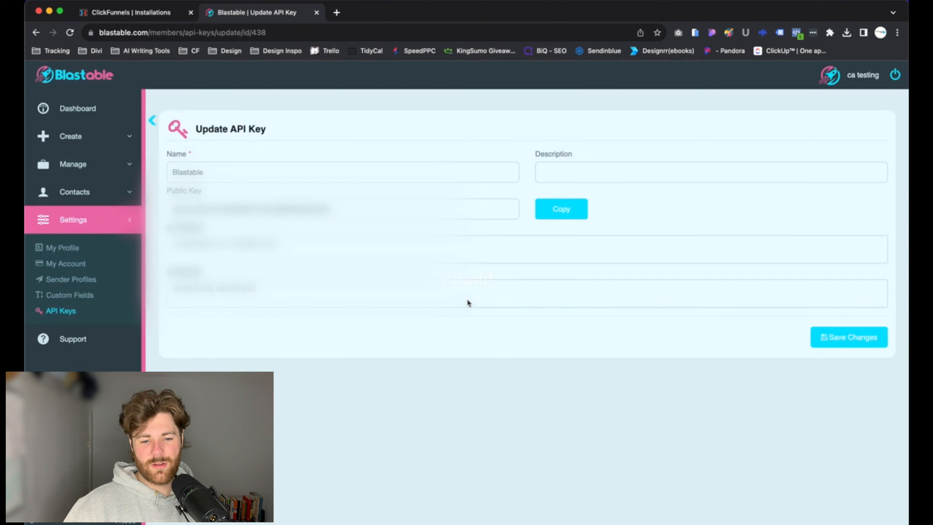
- Name the new key 'ClickFunnels' and give it the description 'ClickFunnels'
{"action": "double_click", "coordinate": [249, 176]}
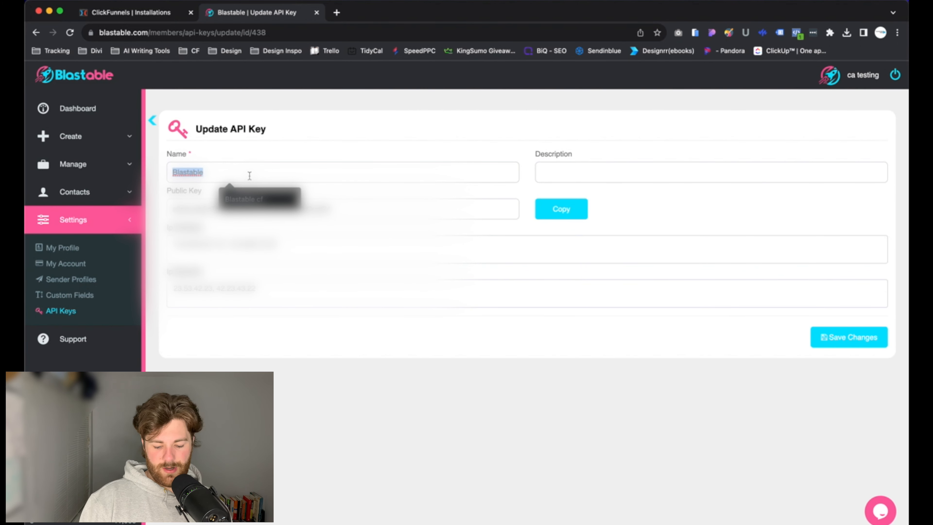
{"action": "type", "text": "ck"}
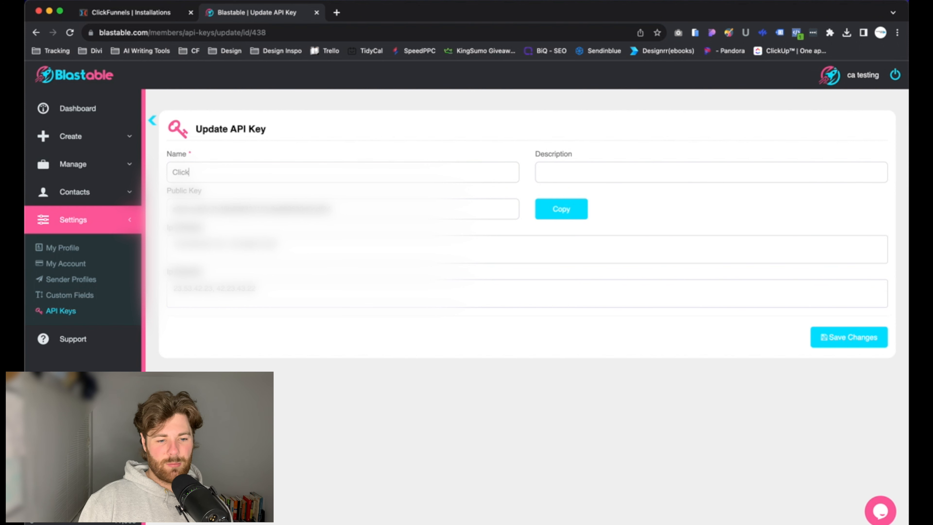
{"action": "type", "text": "lickFunnels"}
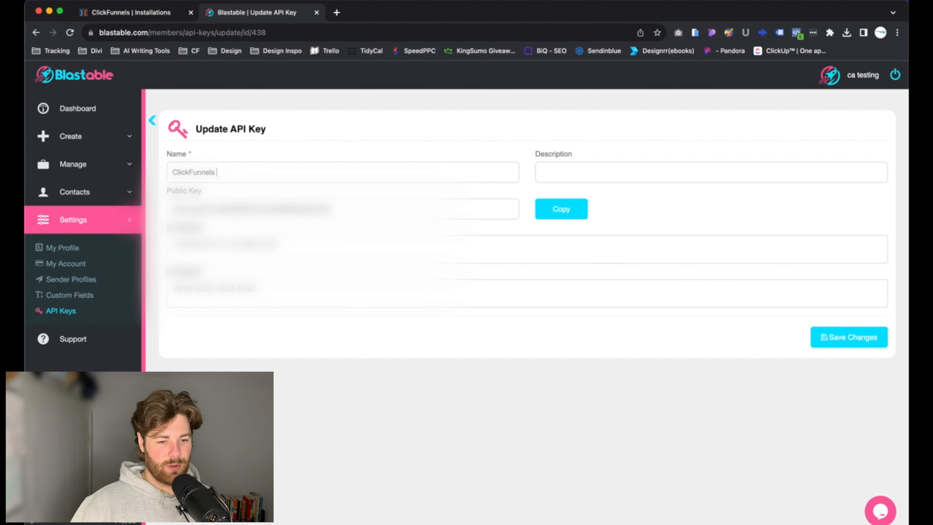
{"action": "left_click", "coordinate": [624, 176]}
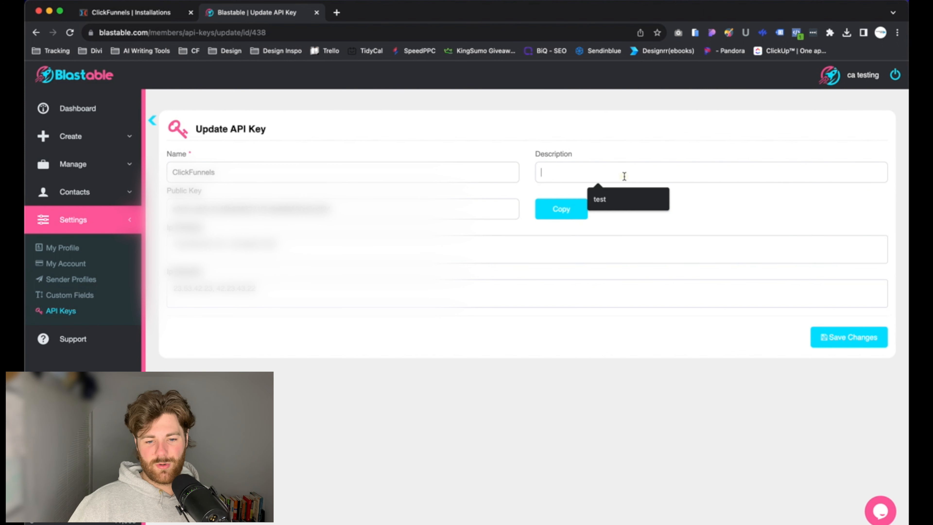
{"action": "left_click", "coordinate": [341, 181]}
{"action": "double_click", "coordinate": [341, 181]}
{"action": "left_click", "coordinate": [341, 182]}
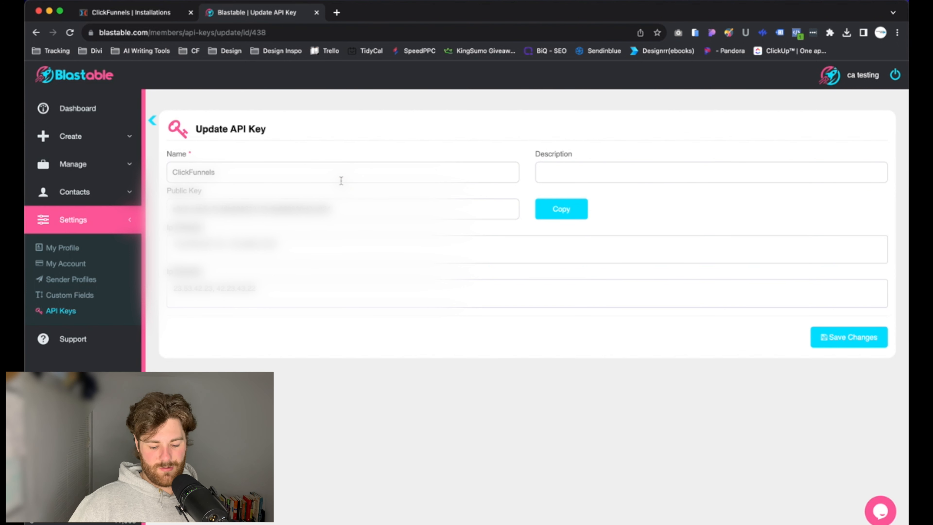
{"action": "key", "text": "super+a"}
{"action": "key", "text": "super+c"}
{"action": "left_click", "coordinate": [617, 170]}
{"action": "key", "text": "super+v"}
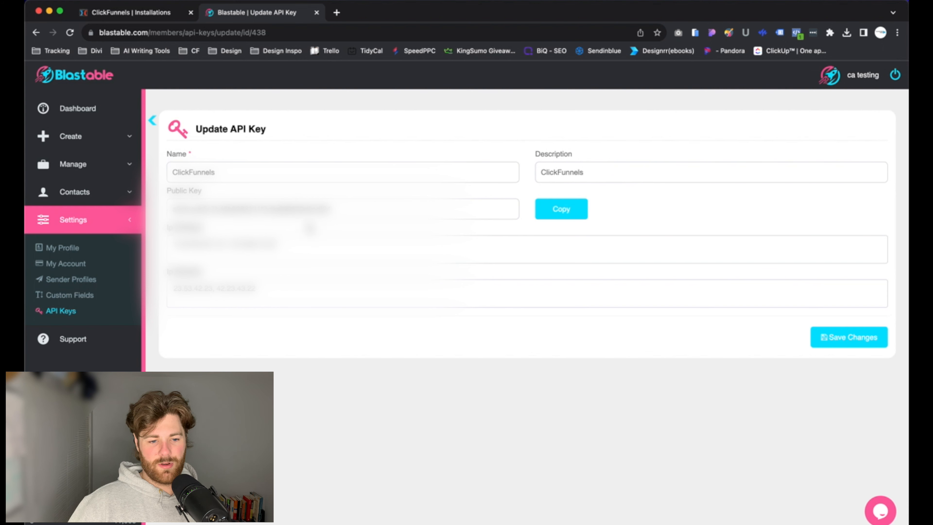
- Copy the key's public API key, save the key, and return to the API keys list
{"action": "left_click", "coordinate": [584, 214]}
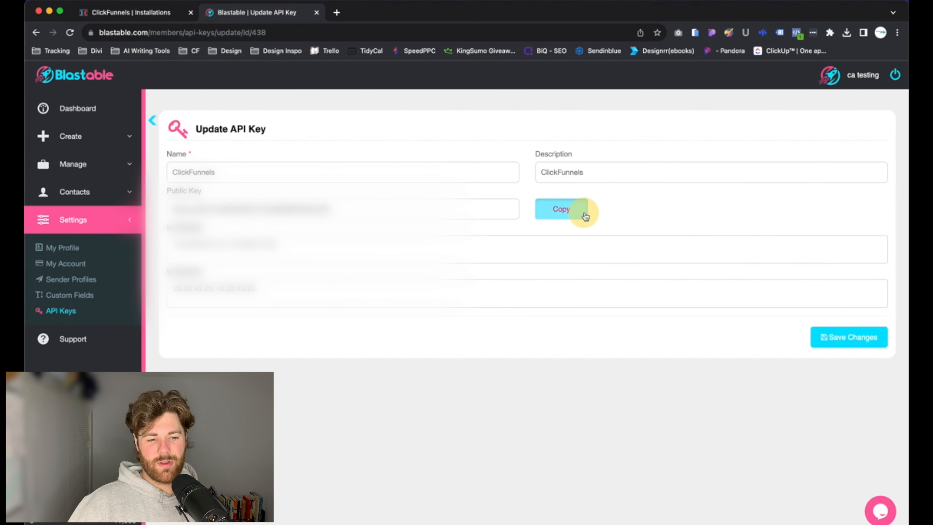
{"action": "left_click", "coordinate": [850, 339]}
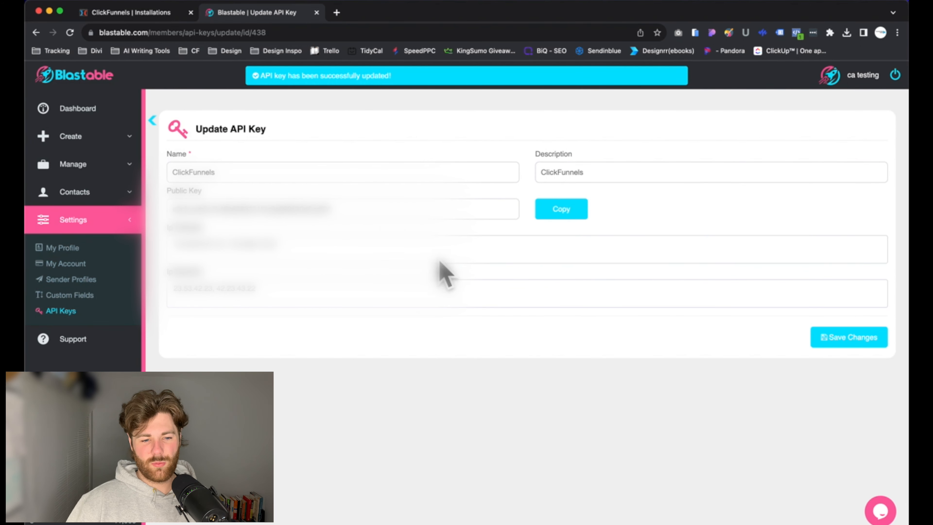
{"action": "left_click", "coordinate": [58, 312]}
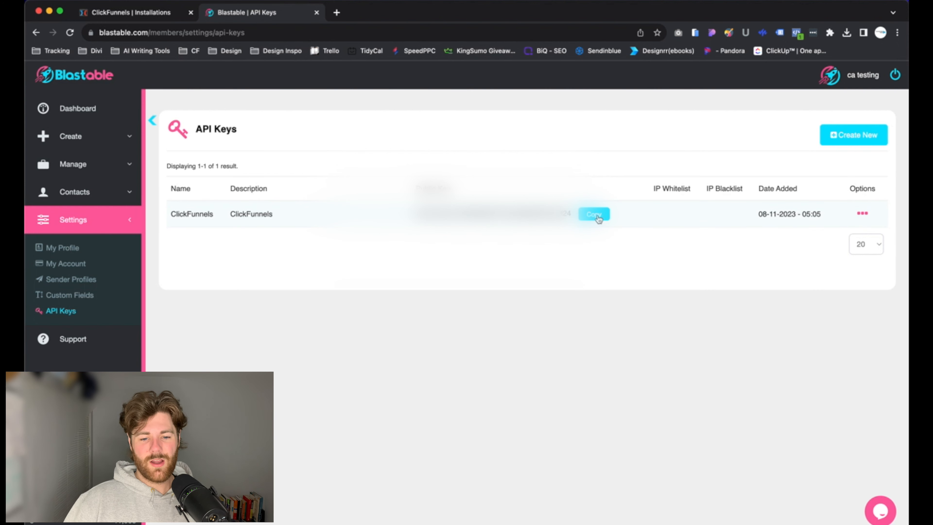
- Paste the copied Blastable API key into the ClickFunnels connection and proceed
{"action": "left_click", "coordinate": [147, 15]}
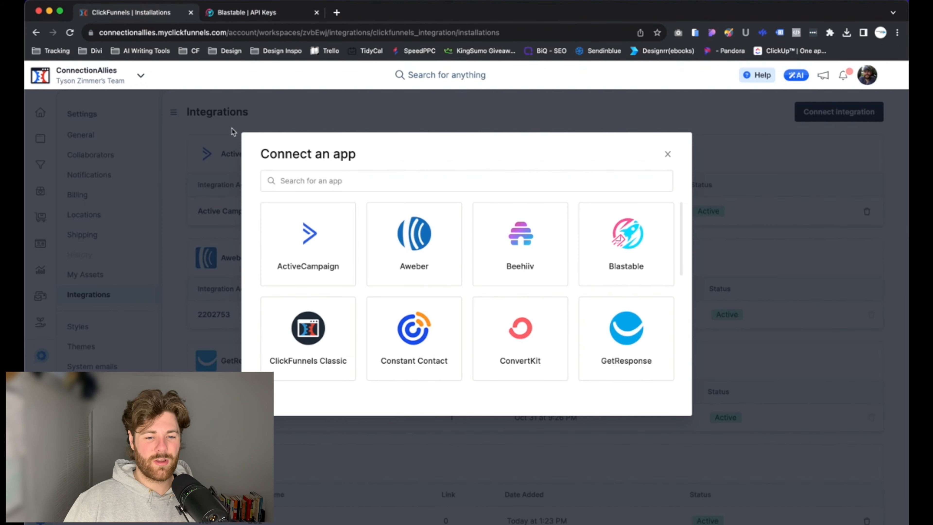
{"action": "left_click", "coordinate": [620, 271]}
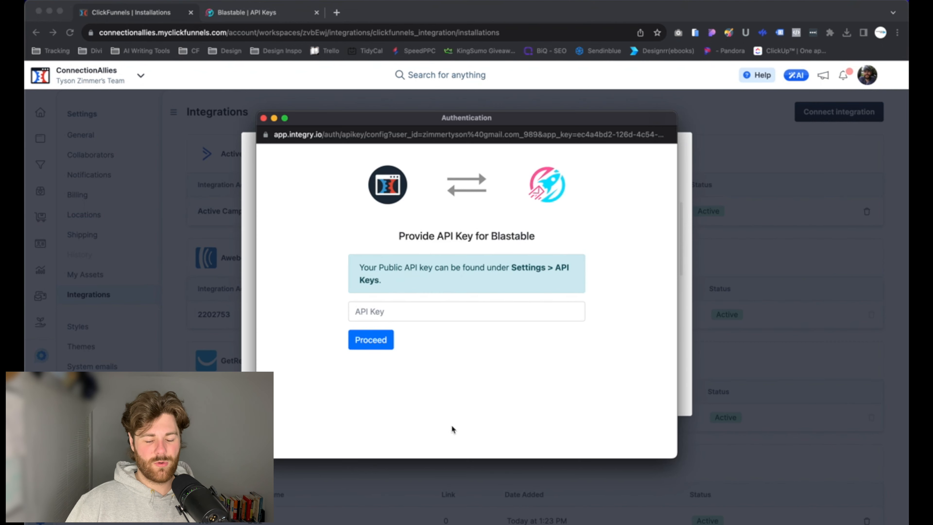
{"action": "key", "text": "super+v"}
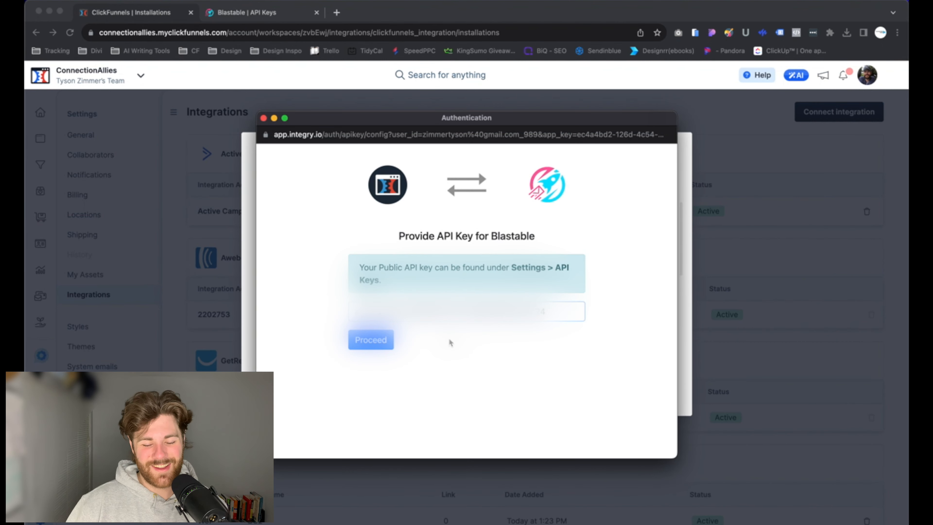
{"action": "left_click", "coordinate": [372, 344]}
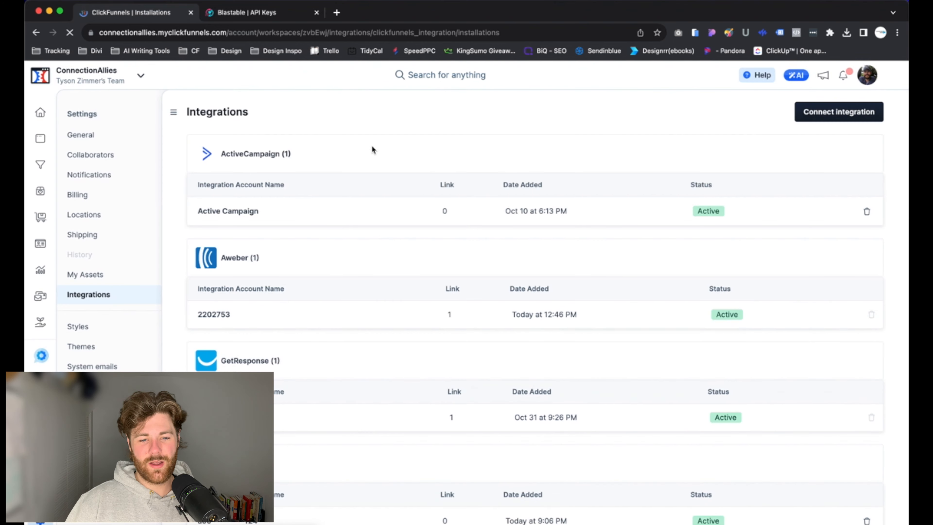
{"action": "scroll", "coordinate": [359, 302], "scroll_direction": "down", "scroll_amount": 4}
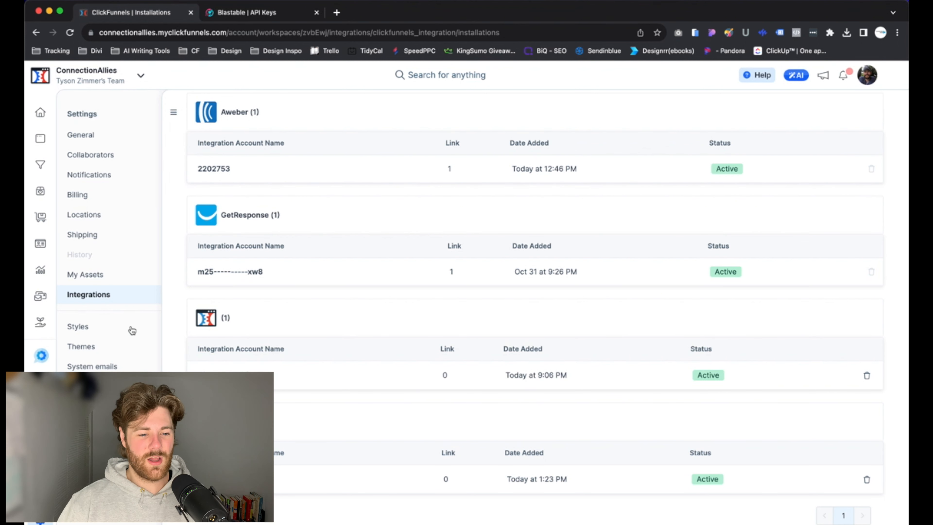
- Open the 'Notification example video' workflow from the Marketing workflows list
{"action": "left_click", "coordinate": [47, 299]}
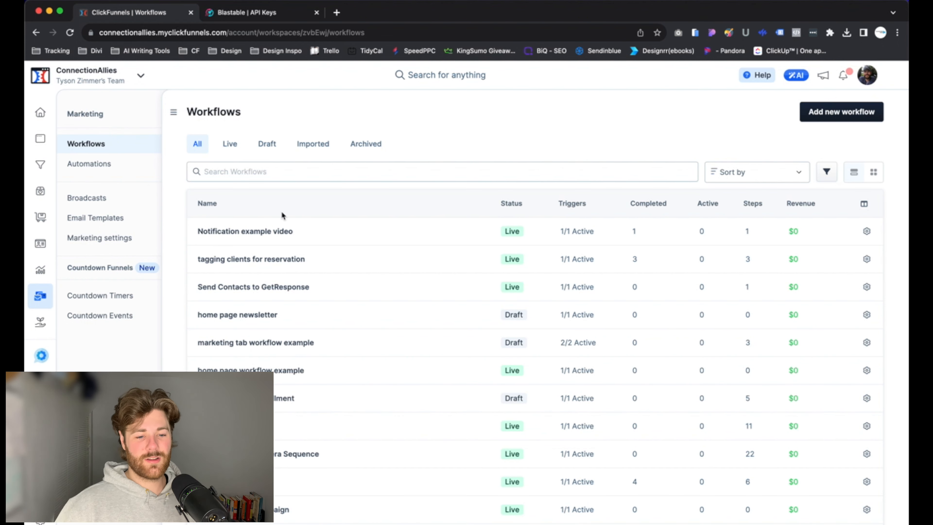
{"action": "left_click", "coordinate": [272, 235]}
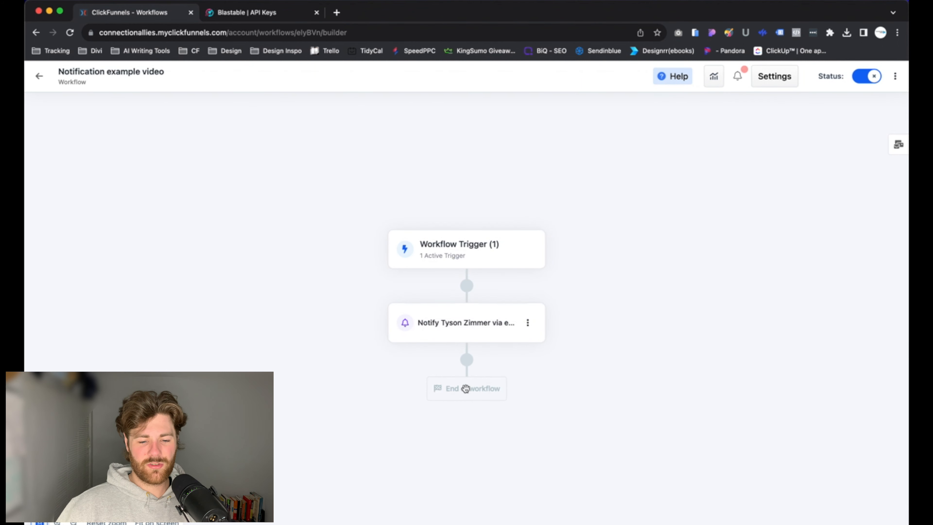
- Add a Send Contacts to Blastable step after the notification using the connected Blastable account
{"action": "left_click", "coordinate": [469, 359]}
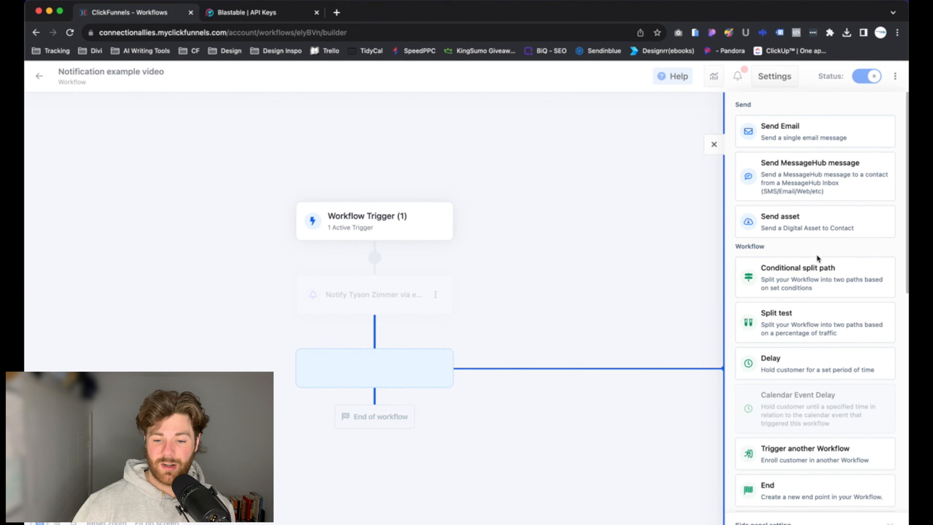
{"action": "scroll", "coordinate": [808, 269], "scroll_direction": "down", "scroll_amount": 4}
{"action": "scroll", "coordinate": [815, 261], "scroll_direction": "down", "scroll_amount": 10}
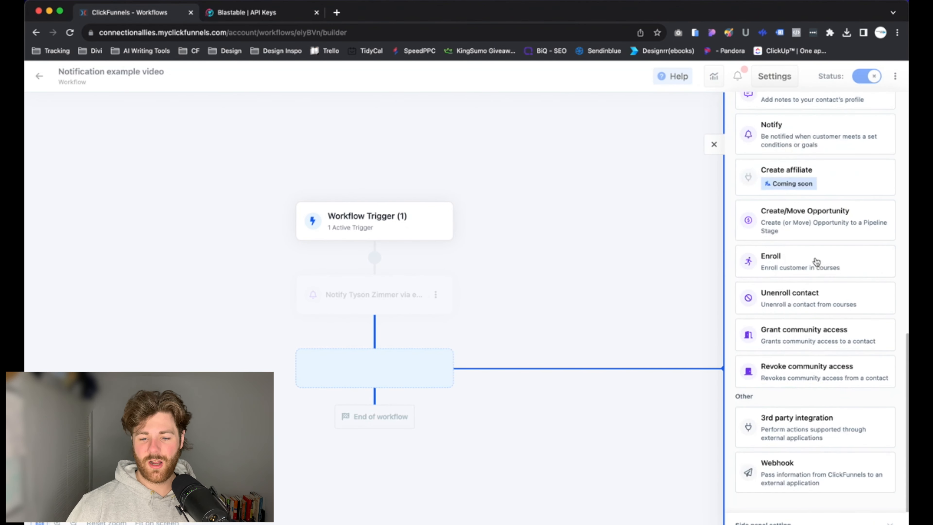
{"action": "left_click", "coordinate": [799, 427]}
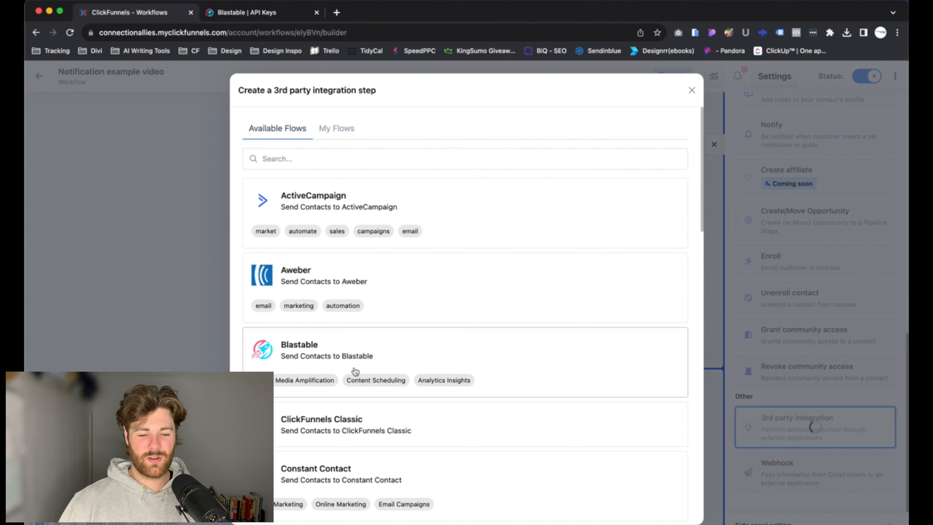
{"action": "left_click", "coordinate": [314, 351]}
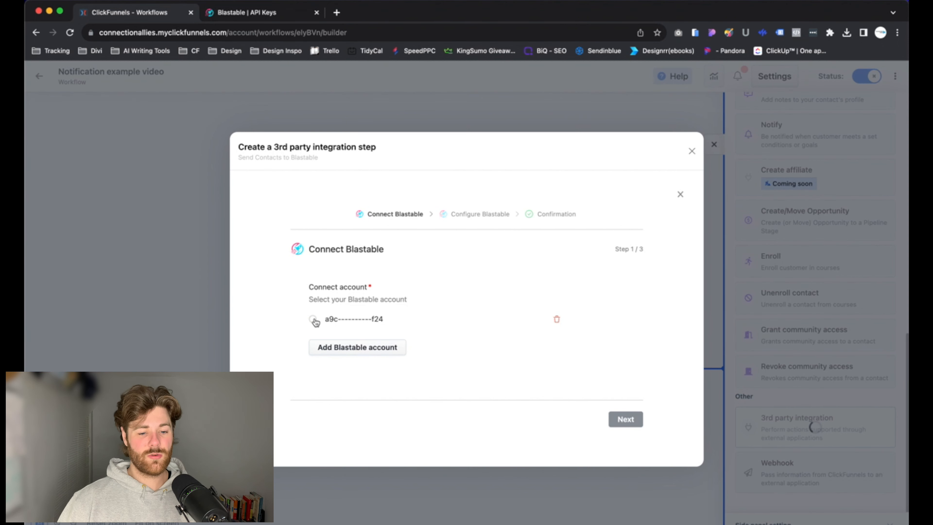
{"action": "left_click", "coordinate": [315, 319]}
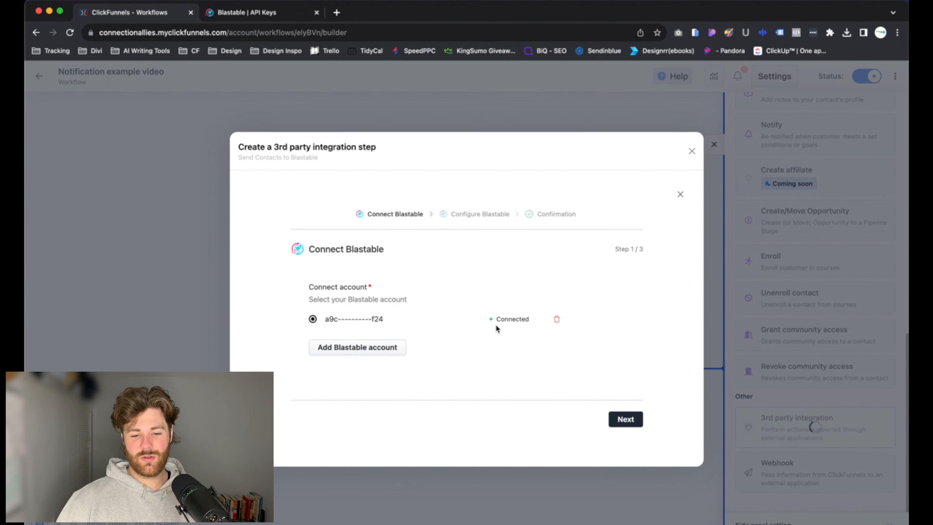
{"action": "left_click", "coordinate": [617, 420]}
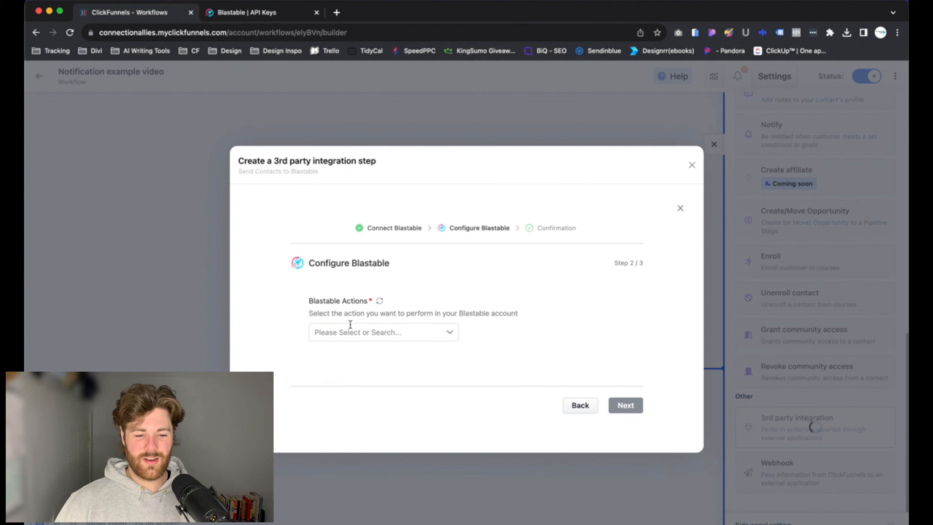
- Choose the Add Subscriber to List action with the 'test' email list
{"action": "left_click", "coordinate": [445, 339]}
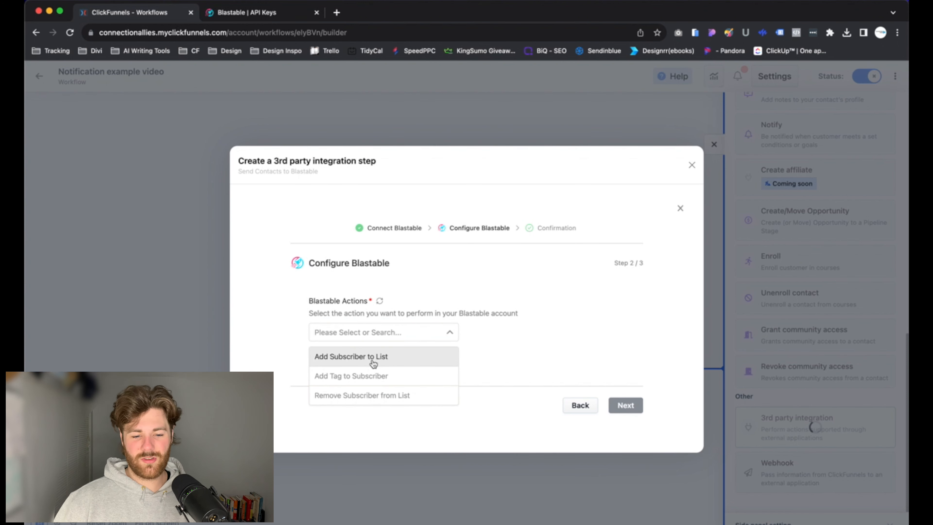
{"action": "left_click", "coordinate": [349, 362]}
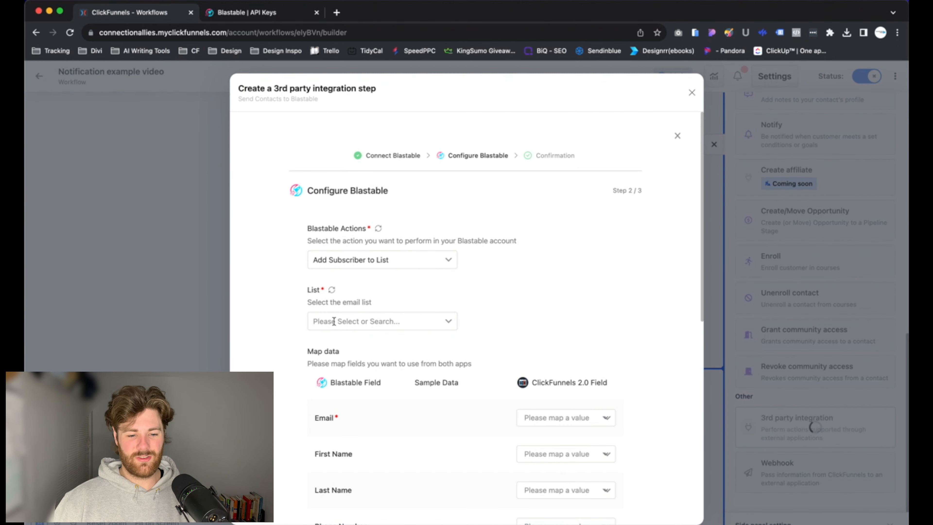
{"action": "left_click", "coordinate": [413, 324]}
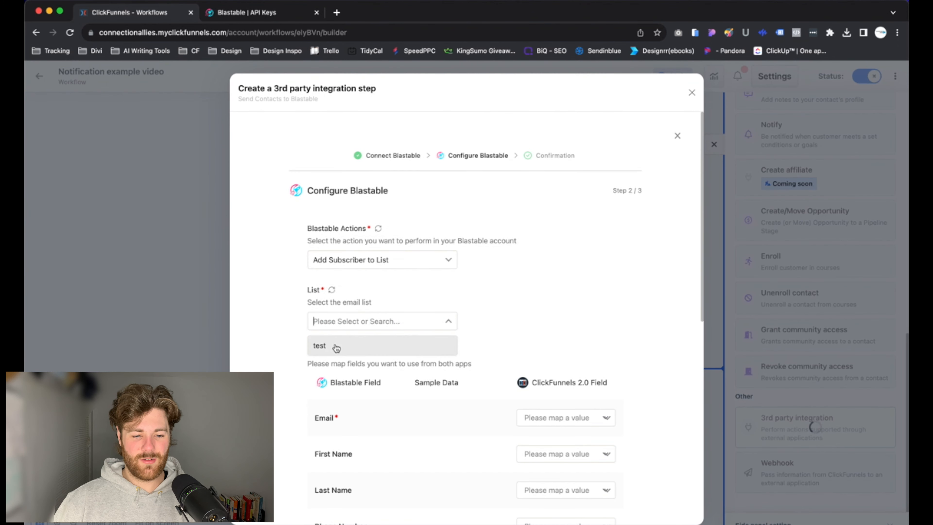
{"action": "left_click", "coordinate": [404, 345]}
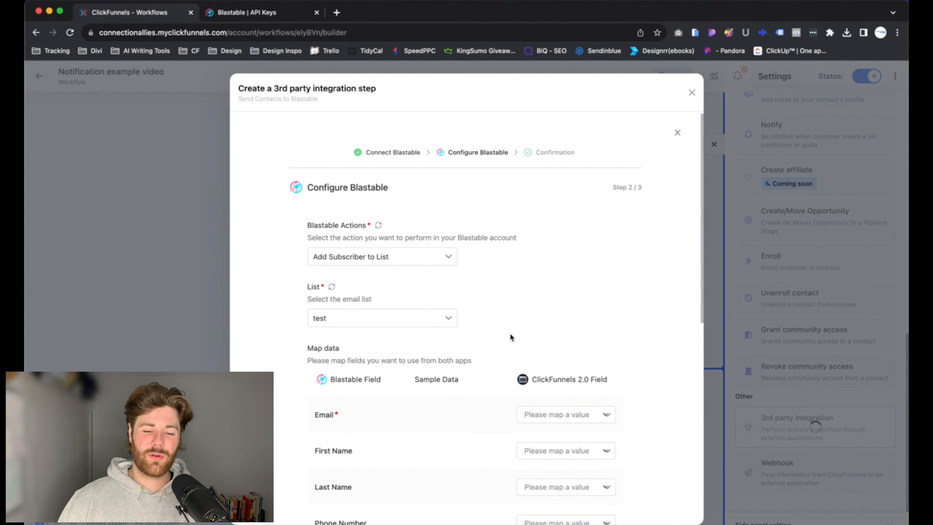
{"action": "scroll", "coordinate": [509, 336], "scroll_direction": "down", "scroll_amount": 3}
- Map Email, First Name, Last Name and Phone Number to the matching ClickFunnels fields
{"action": "scroll", "coordinate": [510, 331], "scroll_direction": "down", "scroll_amount": 2}
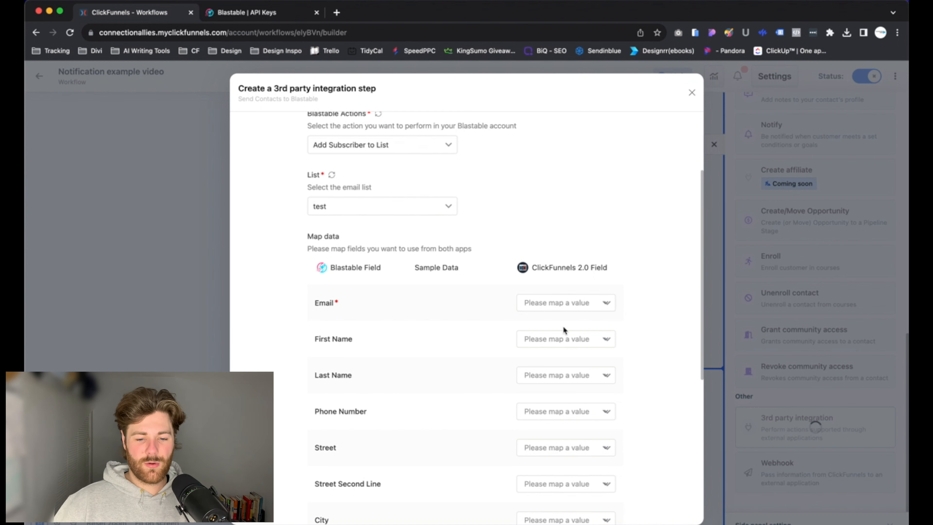
{"action": "left_click", "coordinate": [607, 302]}
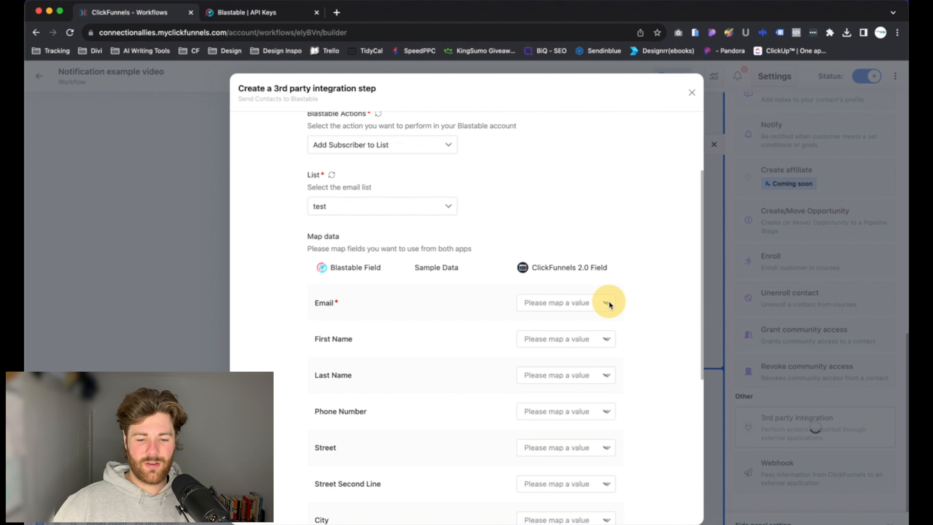
{"action": "left_click", "coordinate": [593, 303]}
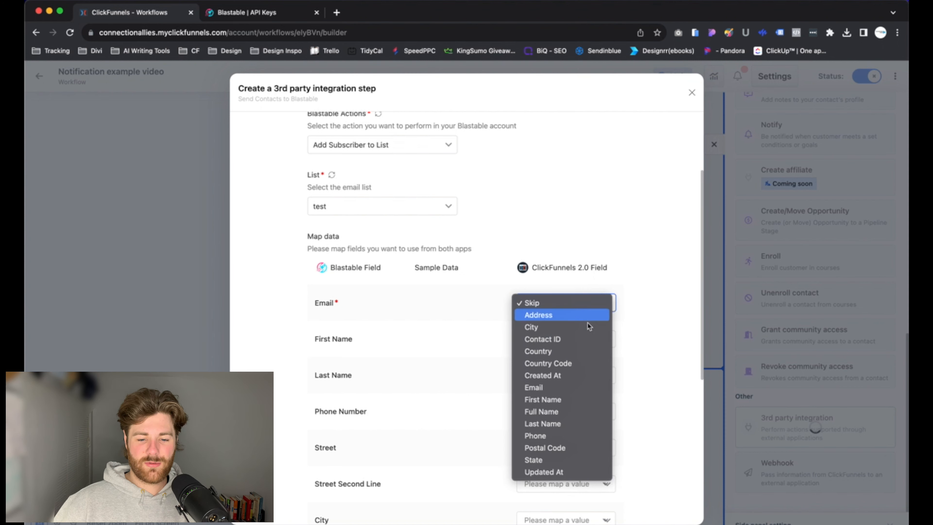
{"action": "left_click", "coordinate": [559, 392]}
{"action": "left_click", "coordinate": [553, 337]}
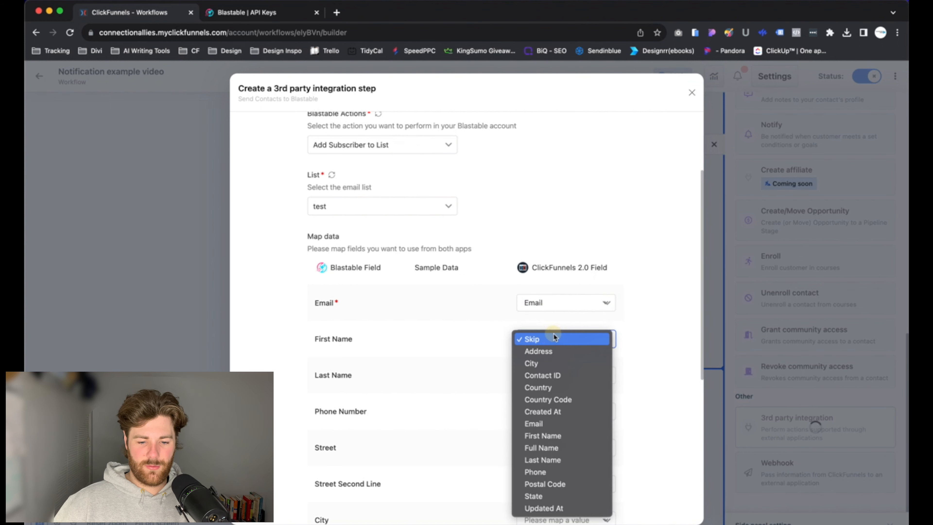
{"action": "left_click", "coordinate": [550, 436]}
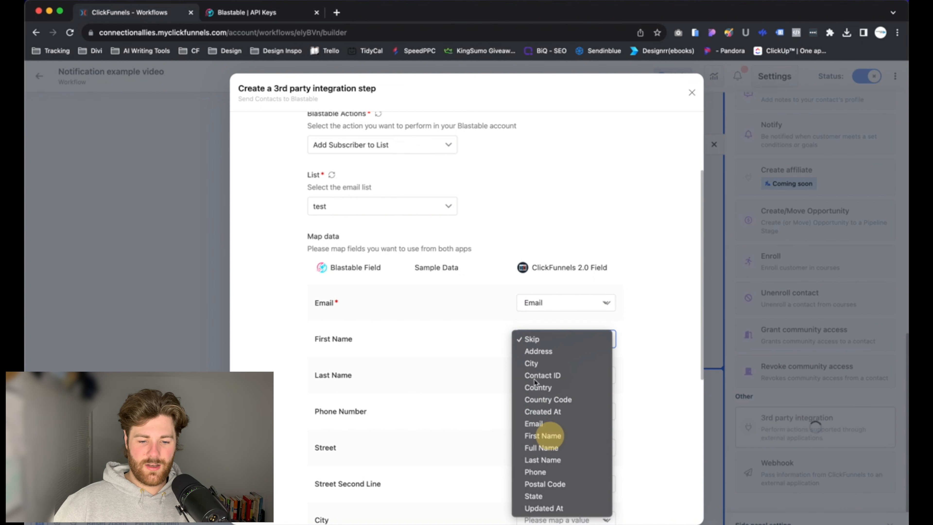
{"action": "scroll", "coordinate": [465, 354], "scroll_direction": "down", "scroll_amount": 1}
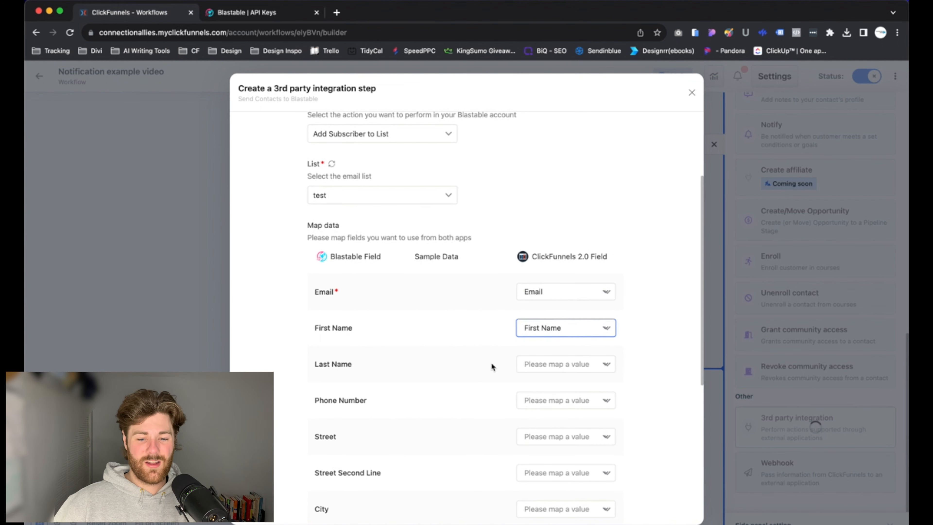
{"action": "scroll", "coordinate": [488, 363], "scroll_direction": "down", "scroll_amount": 2}
{"action": "left_click", "coordinate": [547, 336]}
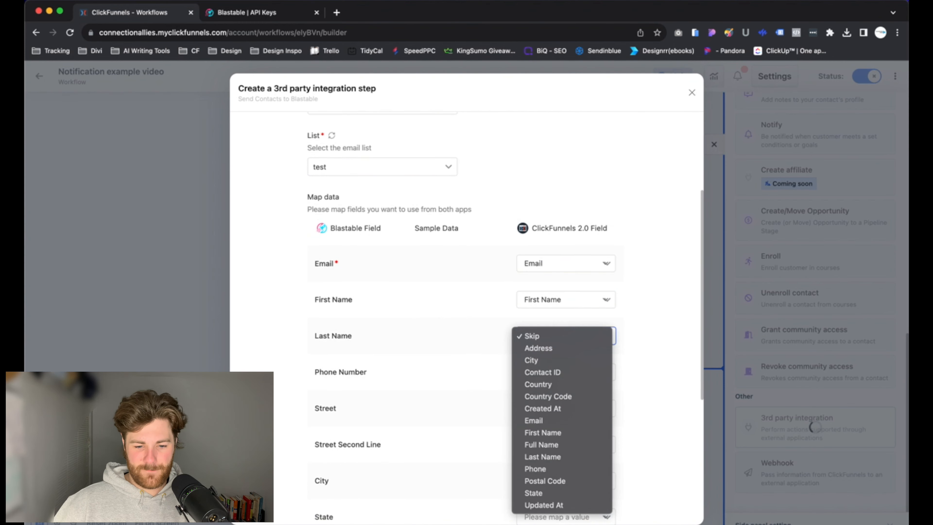
{"action": "left_click", "coordinate": [547, 456]}
{"action": "scroll", "coordinate": [547, 386], "scroll_direction": "down", "scroll_amount": 3}
{"action": "left_click", "coordinate": [551, 331]}
{"action": "left_click", "coordinate": [551, 463]}
{"action": "scroll", "coordinate": [551, 386], "scroll_direction": "down", "scroll_amount": 3}
- Map Street to Address, plus City, State, Country, and Zip Code to Postal Code
{"action": "left_click", "coordinate": [547, 316]}
{"action": "left_click", "coordinate": [548, 327]}
{"action": "scroll", "coordinate": [540, 331], "scroll_direction": "down", "scroll_amount": 1}
{"action": "left_click", "coordinate": [547, 352]}
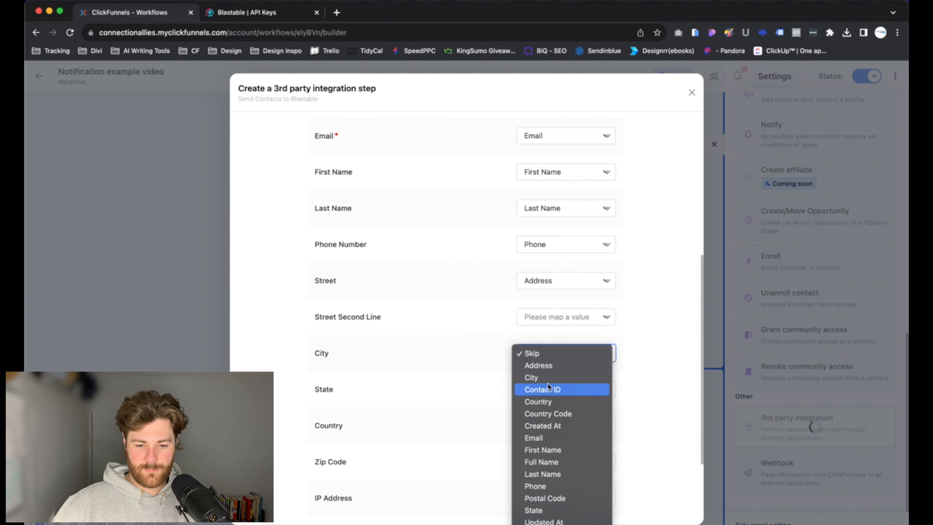
{"action": "left_click", "coordinate": [548, 377]}
{"action": "scroll", "coordinate": [547, 386], "scroll_direction": "down", "scroll_amount": 1}
{"action": "left_click", "coordinate": [548, 352]}
{"action": "left_click", "coordinate": [547, 506]}
{"action": "left_click", "coordinate": [547, 361]}
{"action": "left_click", "coordinate": [548, 408]}
{"action": "left_click", "coordinate": [551, 398]}
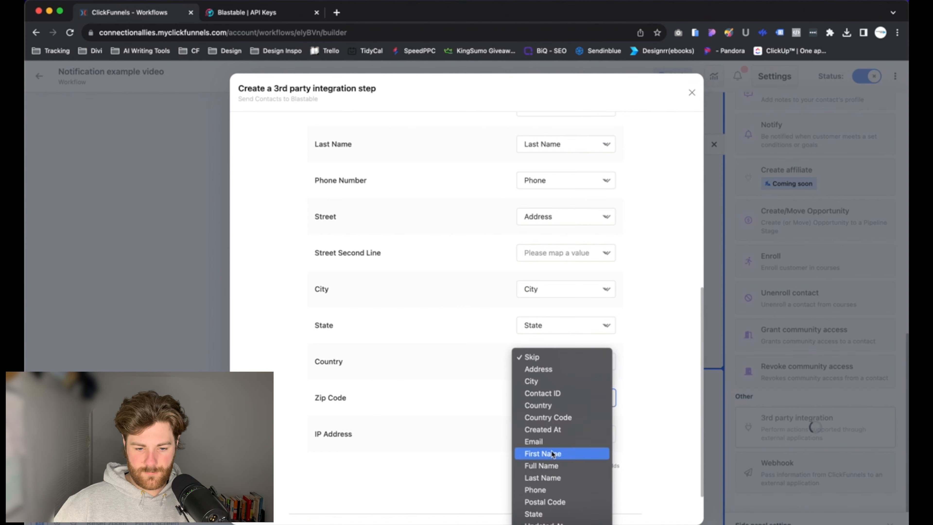
{"action": "left_click", "coordinate": [544, 502]}
{"action": "scroll", "coordinate": [543, 422], "scroll_direction": "down", "scroll_amount": 1}
- Set IP Address and Street Second Line to Skip
{"action": "left_click", "coordinate": [547, 407]}
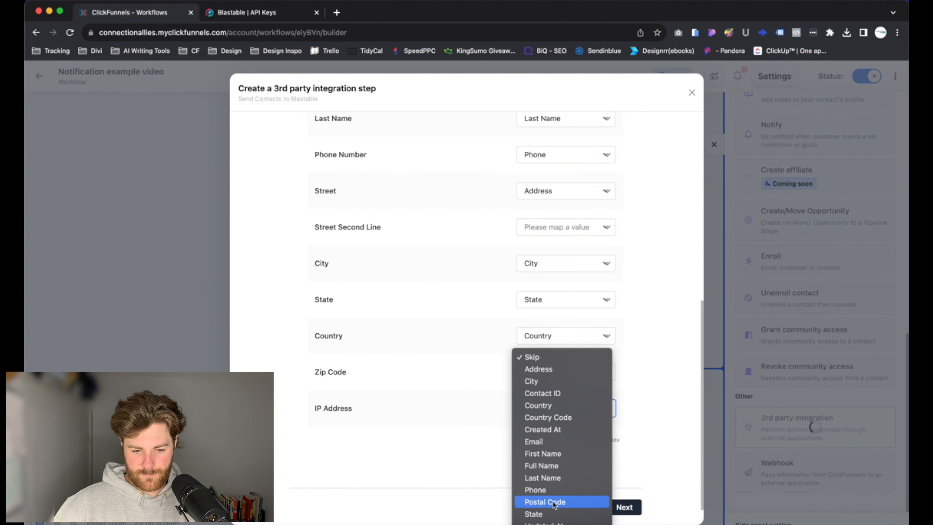
{"action": "left_click", "coordinate": [532, 356]}
{"action": "scroll", "coordinate": [543, 294], "scroll_direction": "up", "scroll_amount": 1}
{"action": "left_click", "coordinate": [551, 244]}
{"action": "left_click", "coordinate": [544, 245]}
{"action": "scroll", "coordinate": [528, 320], "scroll_direction": "up", "scroll_amount": 5}
{"action": "scroll", "coordinate": [529, 320], "scroll_direction": "down", "scroll_amount": 5}
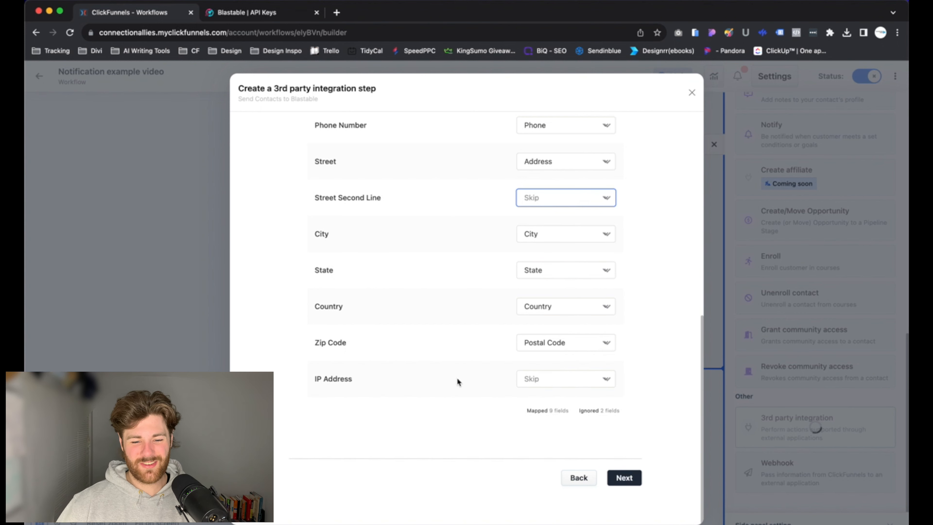
- Confirm and save the Blastable integration, then close its dialog to return to the workflow
{"action": "left_click", "coordinate": [624, 477]}
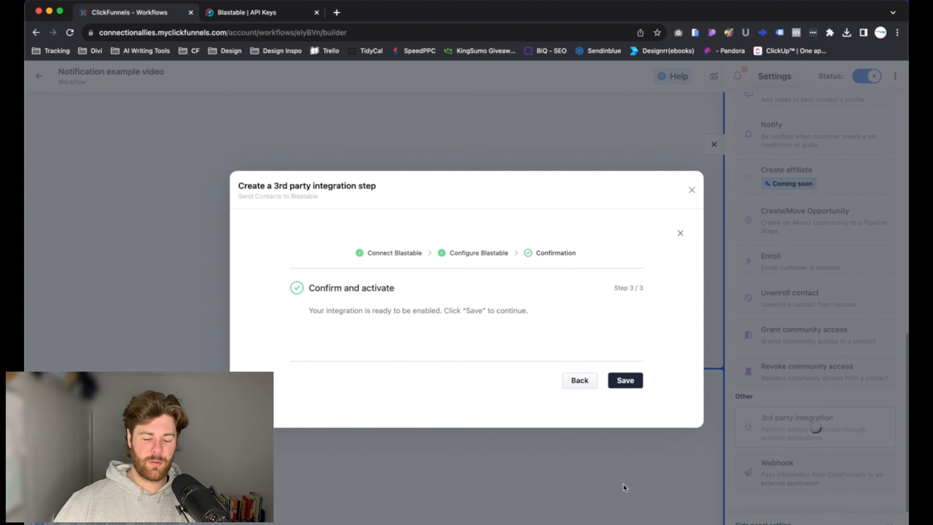
{"action": "left_click", "coordinate": [624, 382]}
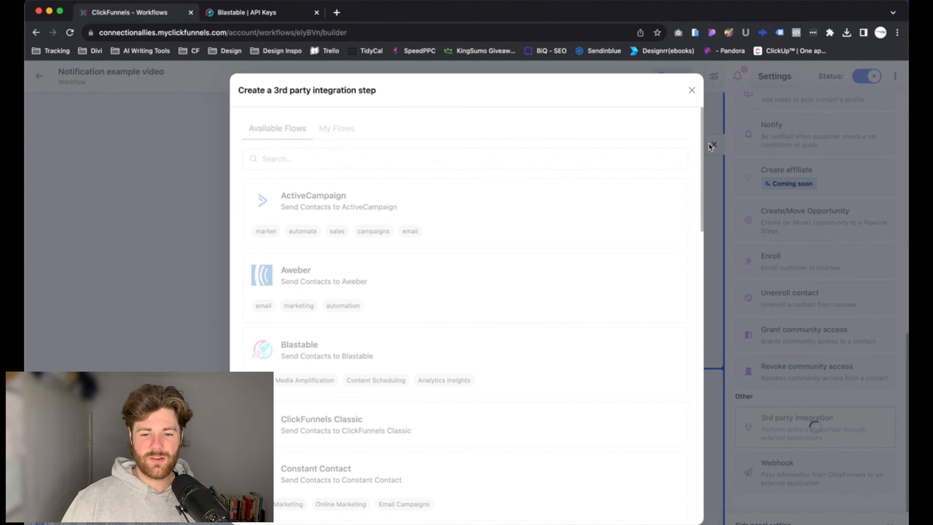
{"action": "left_click", "coordinate": [693, 93]}
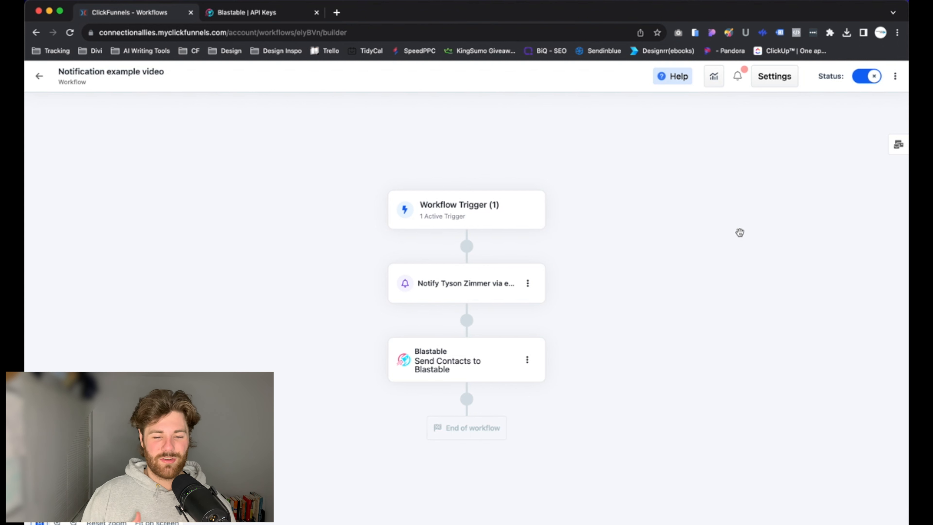
- Disable the Notification example video workflow, then re-enable it, confirming each change
{"action": "left_click", "coordinate": [869, 80]}
{"action": "left_click", "coordinate": [566, 335]}
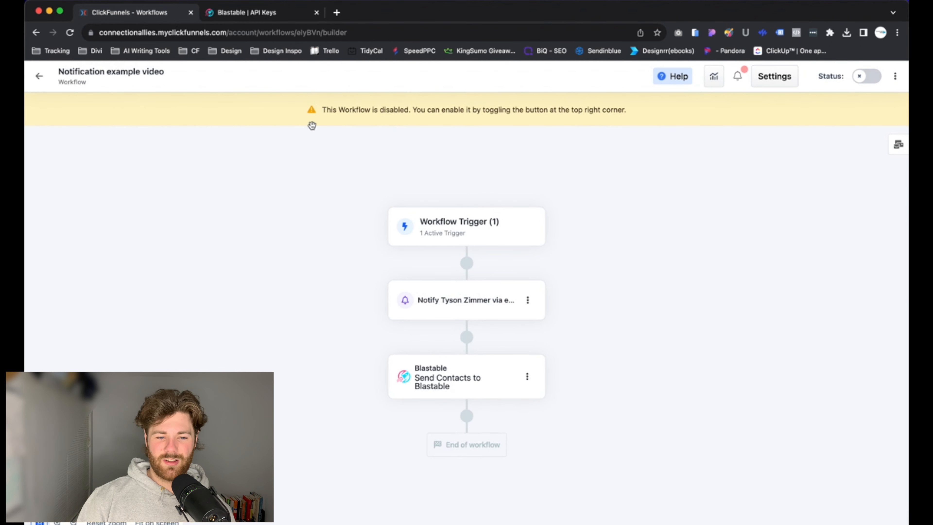
{"action": "left_click", "coordinate": [860, 79]}
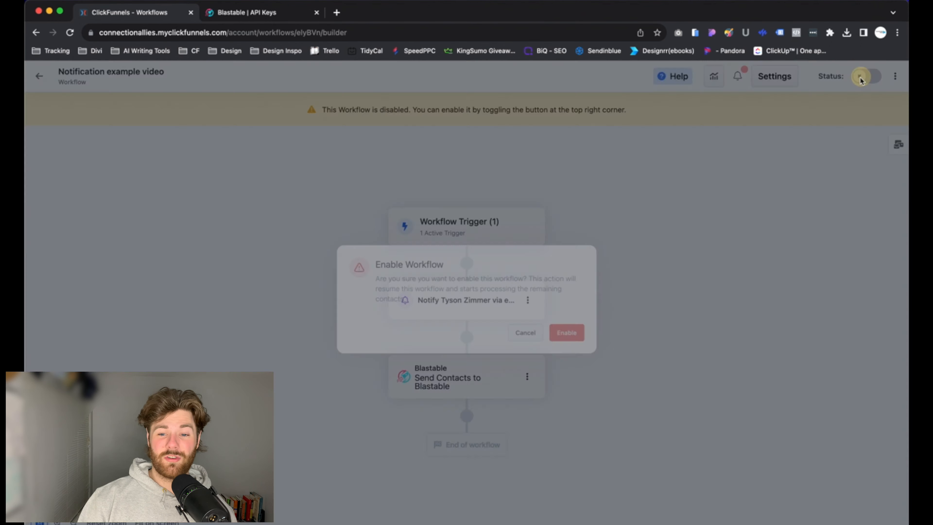
{"action": "left_click", "coordinate": [570, 334]}
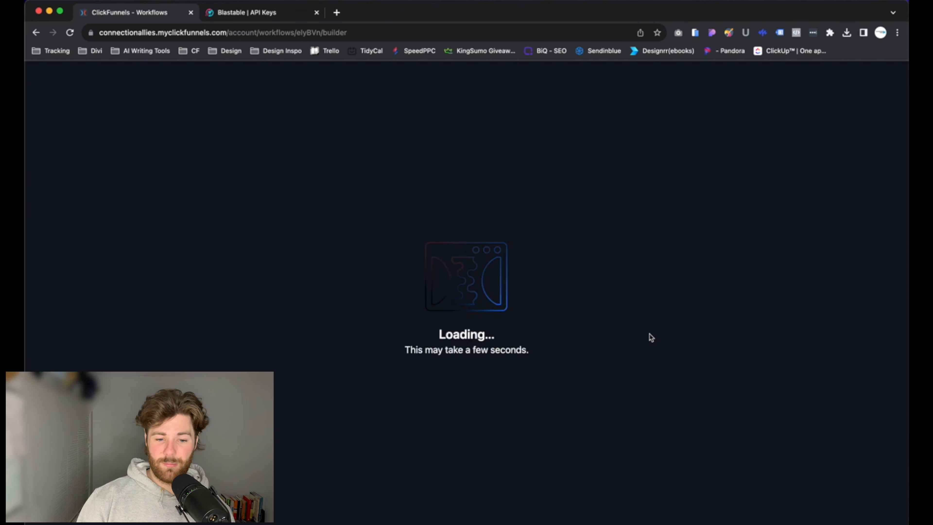